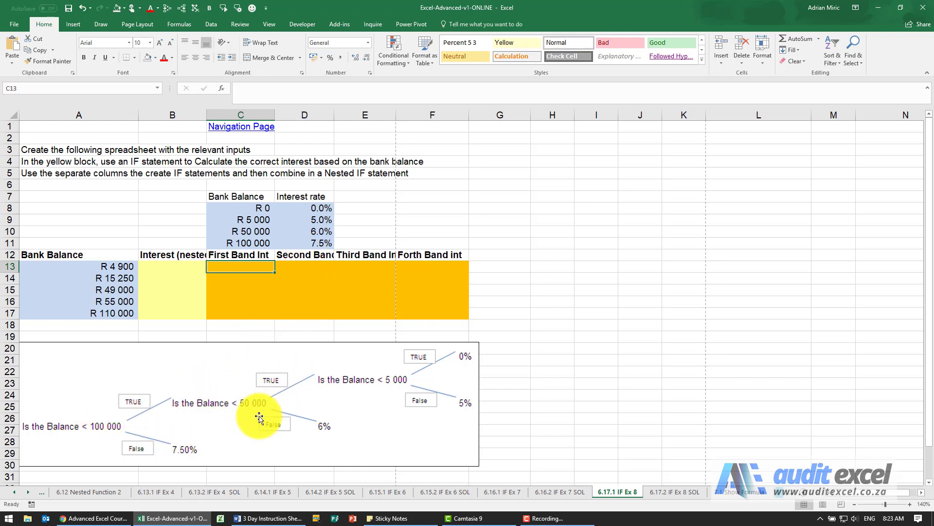
# Step: Insert an IF function in C13 with the logical test A13<$C$11
pyautogui.click(222, 88)
pyautogui.doubleClick(436, 343)
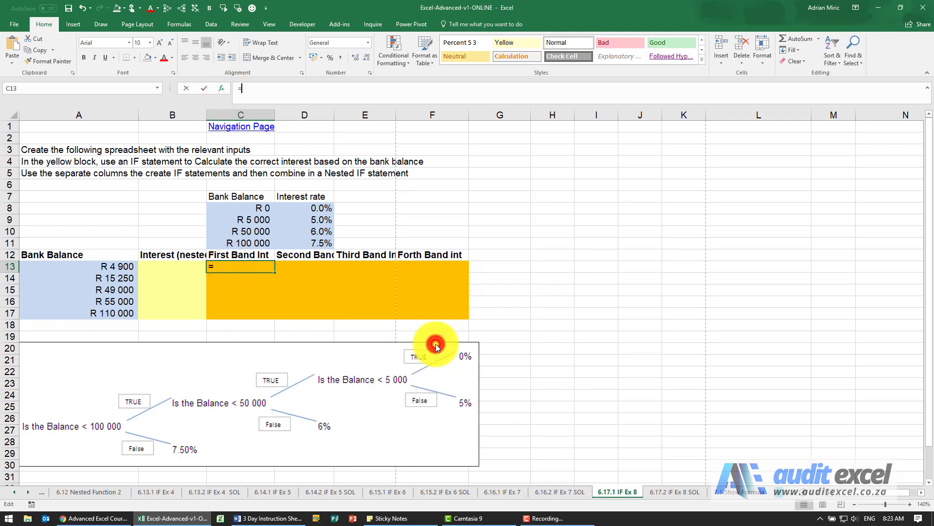
pyautogui.moveTo(404, 295); pyautogui.dragTo(427, 289)
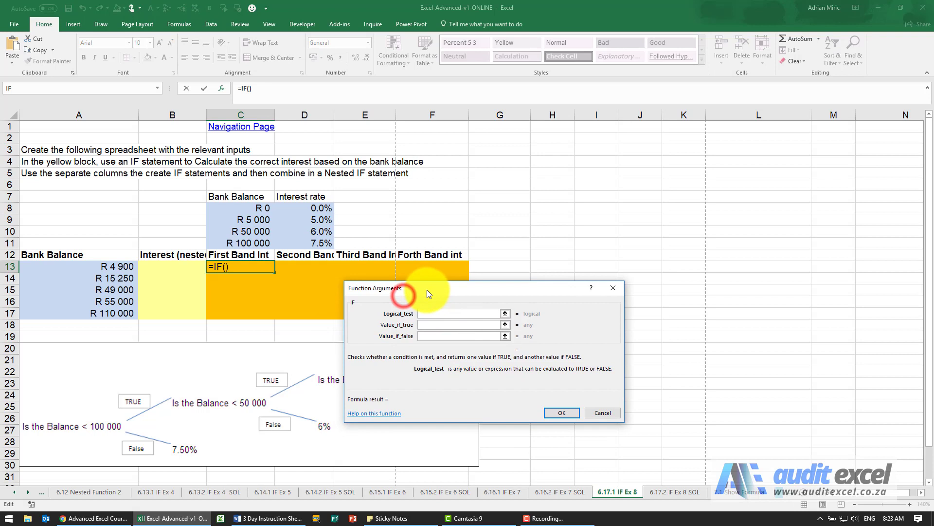
pyautogui.click(424, 314)
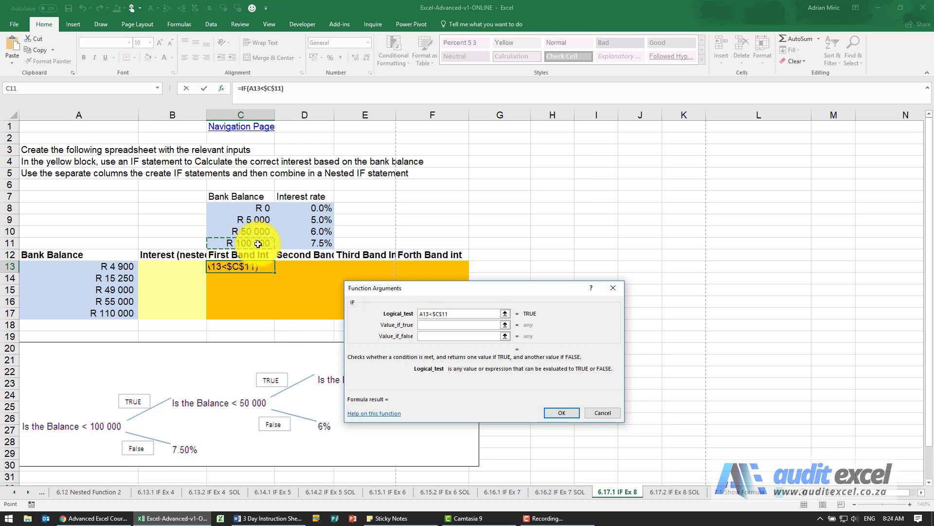
# Step: Complete C13's IF with "Another Test" if true and $D$11 if false, and fill the formula down to C17
pyautogui.click(435, 326)
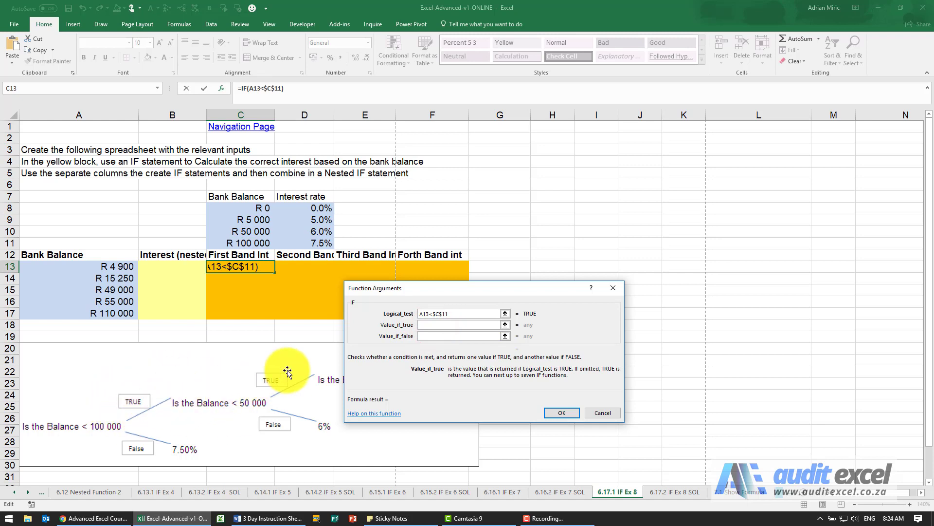
pyautogui.click(429, 327)
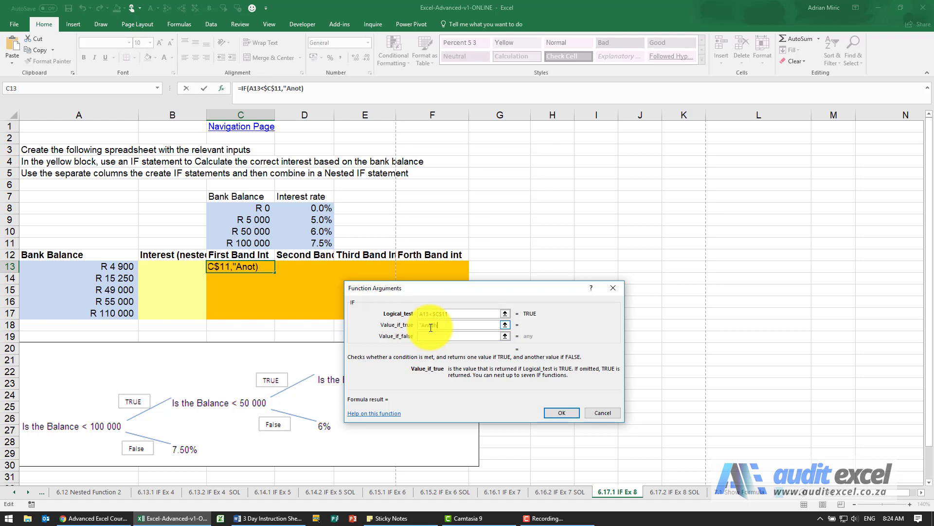
pyautogui.write('"Another Test"')
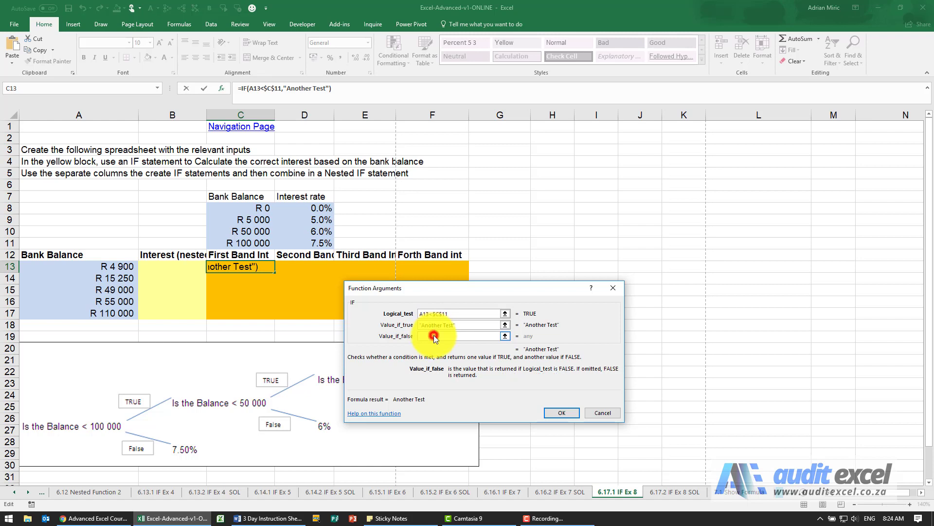
pyautogui.click(433, 335)
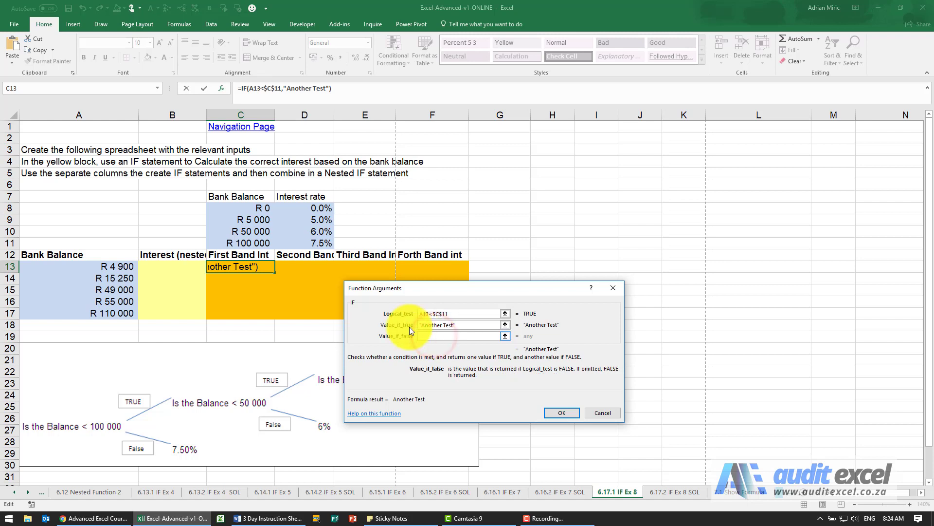
pyautogui.click(314, 245)
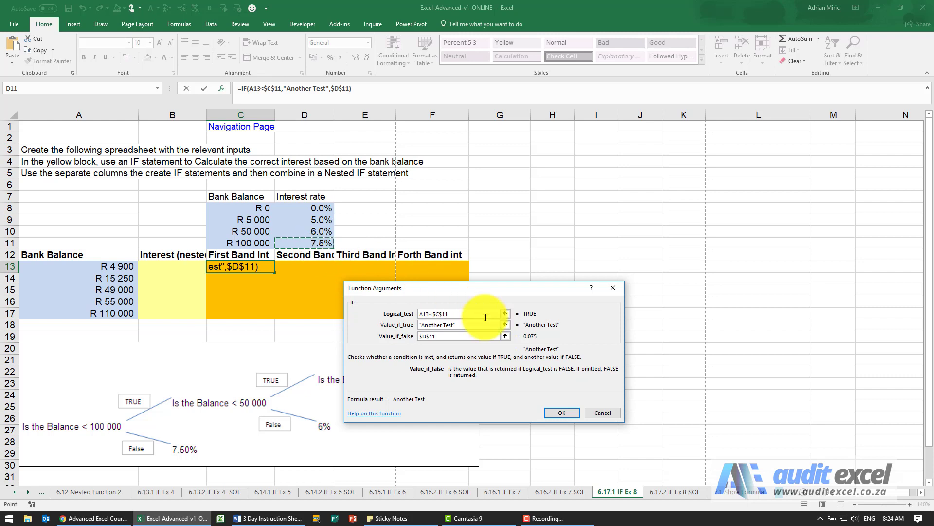
pyautogui.click(561, 413)
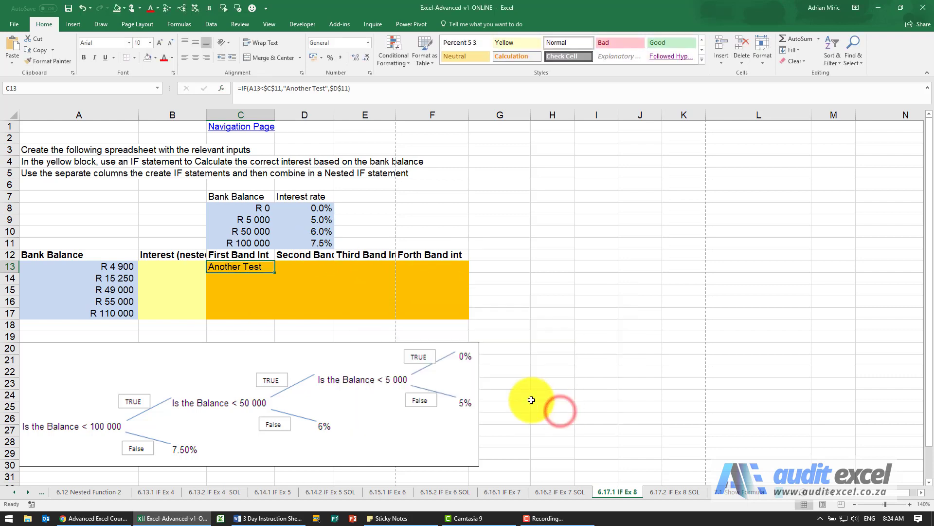
pyautogui.moveTo(275, 275); pyautogui.dragTo(256, 314)
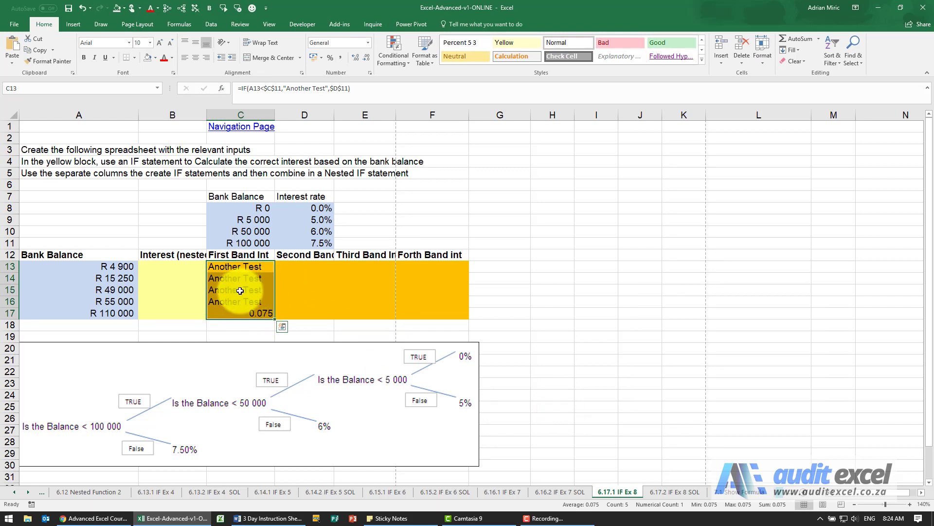
# Step: Insert an IF function in D13 with the logical test A13<$C$10
pyautogui.click(305, 265)
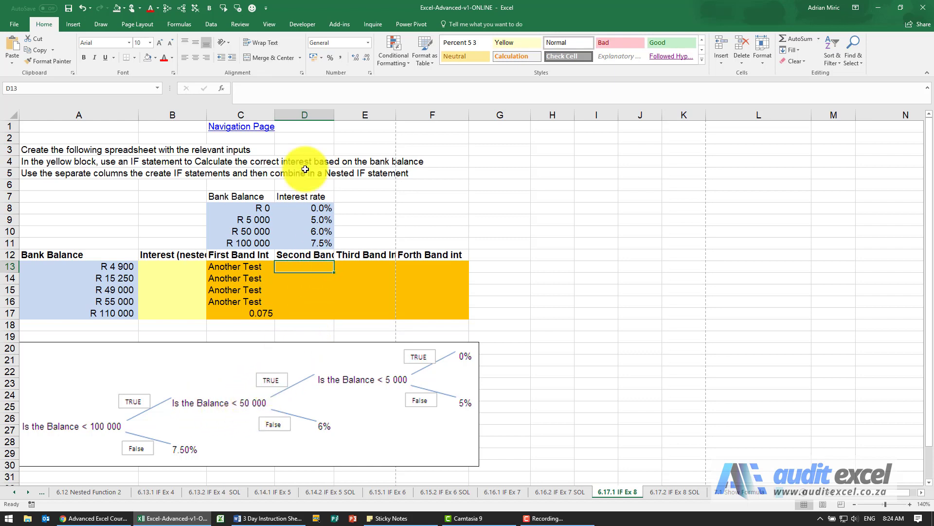
pyautogui.click(221, 88)
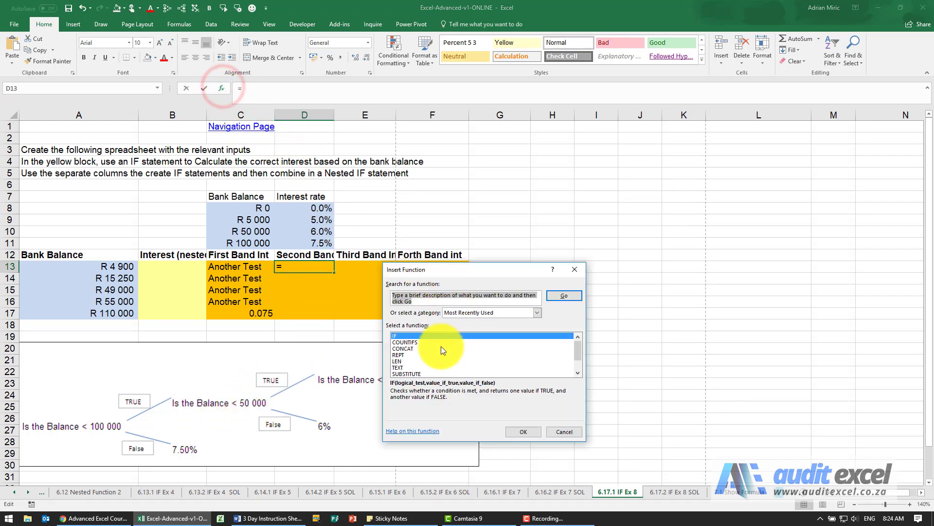
pyautogui.click(516, 430)
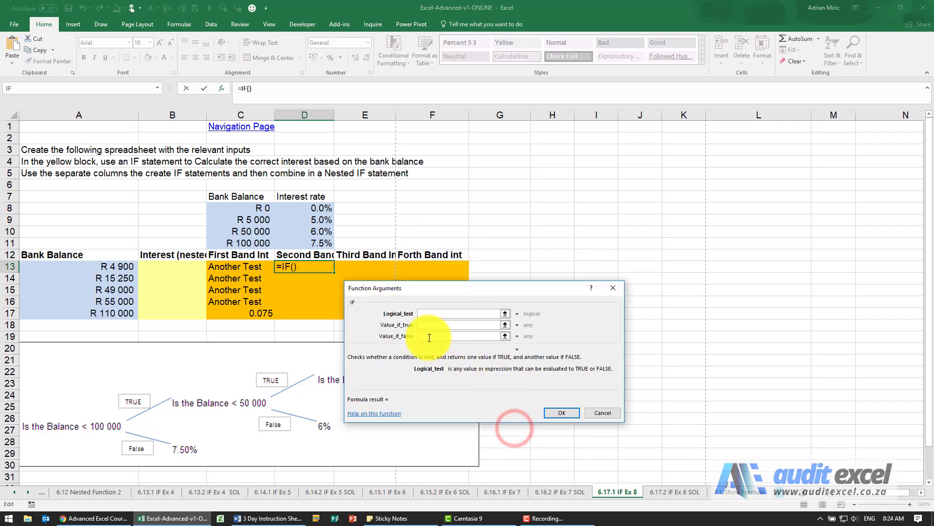
pyautogui.click(125, 269)
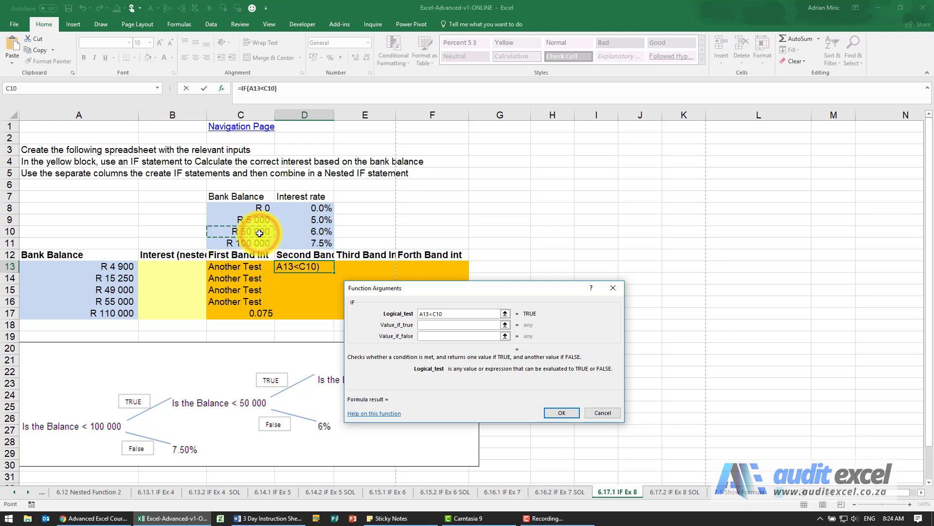
pyautogui.press('F4')
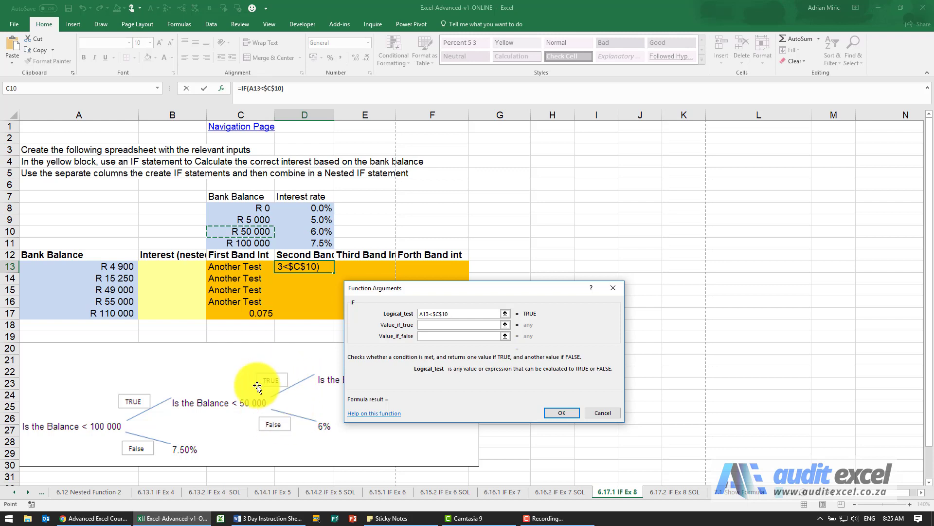
# Step: Complete D13's IF with "Another Test" if true and $D$10 if false, and fill the formula down to D17
pyautogui.click(432, 327)
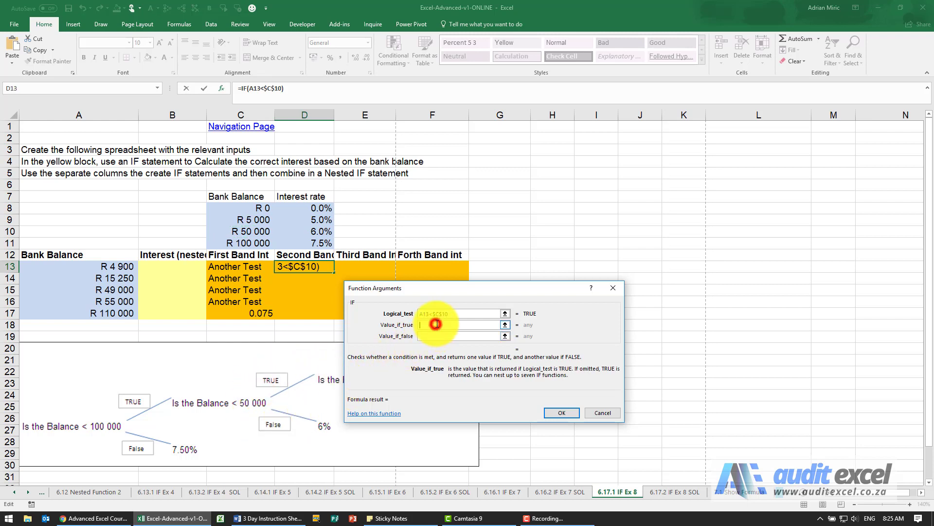
pyautogui.write('"Another Test')
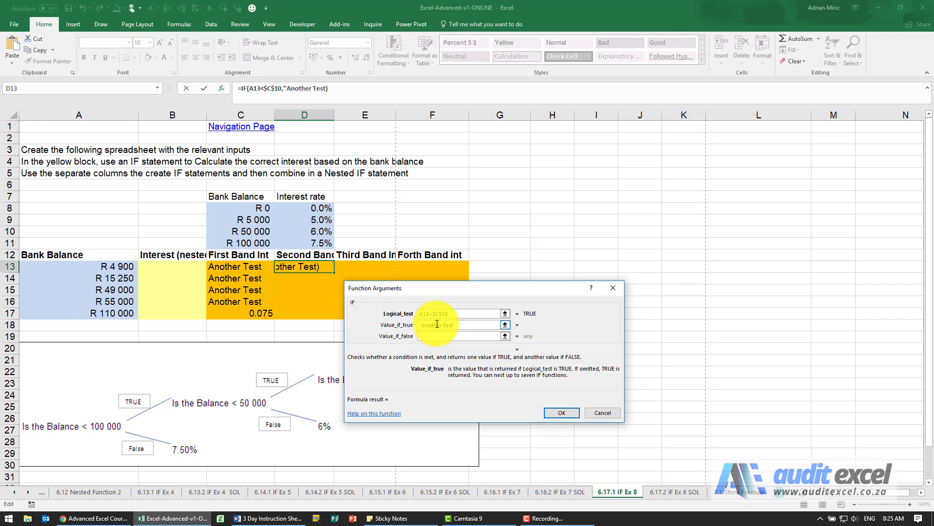
pyautogui.click(434, 336)
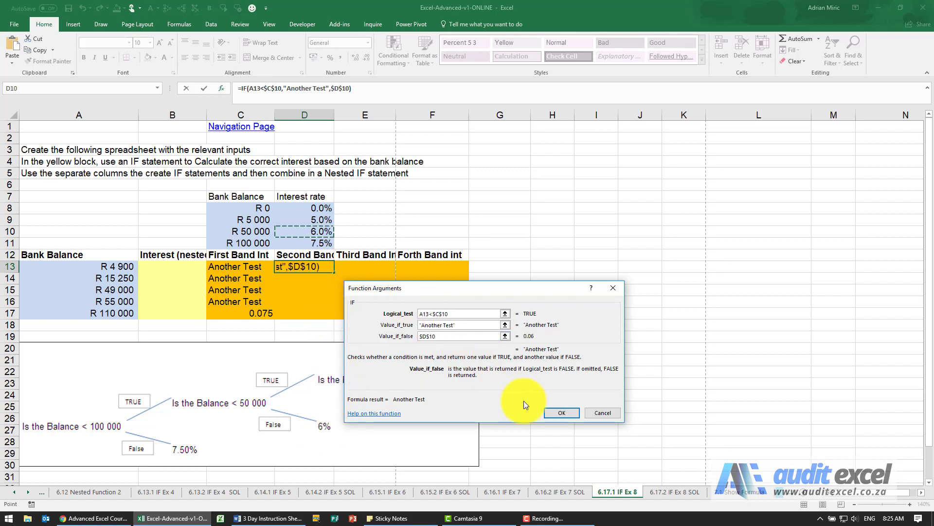
pyautogui.click(550, 414)
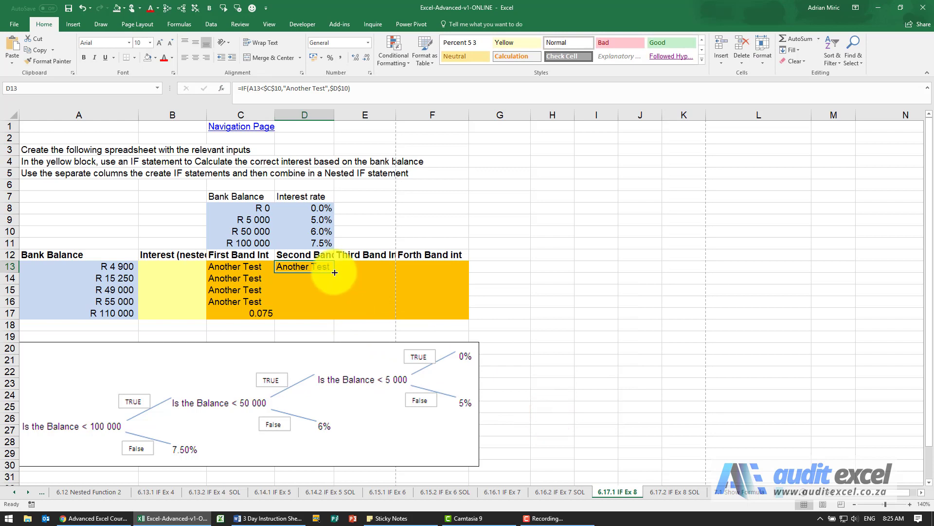
pyautogui.moveTo(334, 272); pyautogui.dragTo(317, 313)
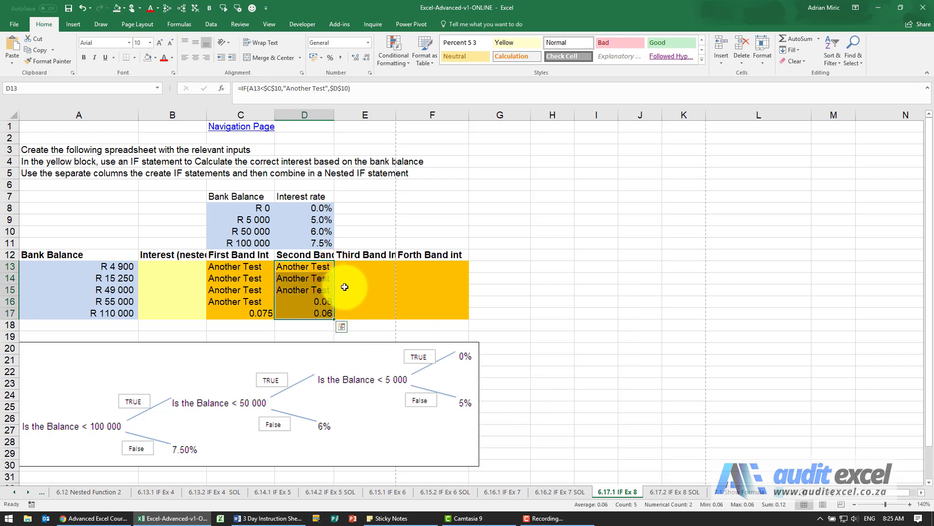
# Step: Insert an IF function in E13 with the logical test A13<$C$9
pyautogui.click(356, 267)
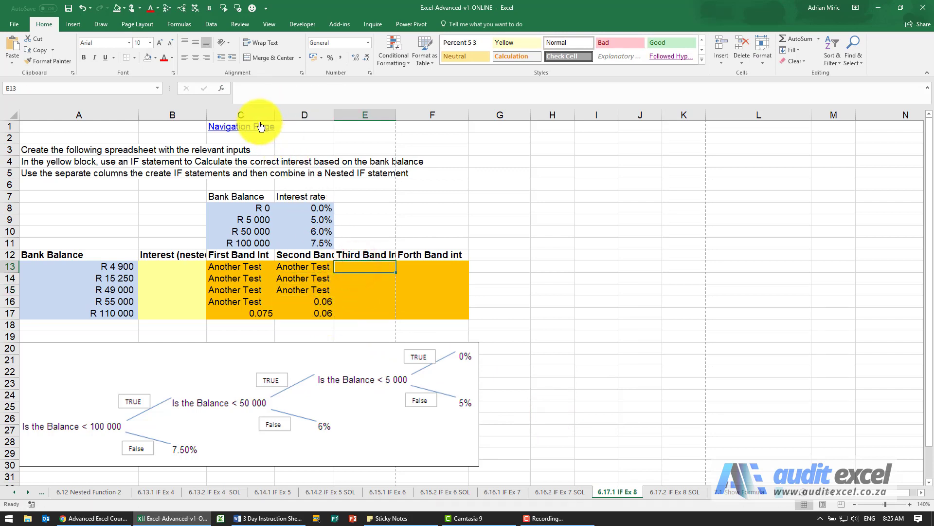
pyautogui.click(222, 90)
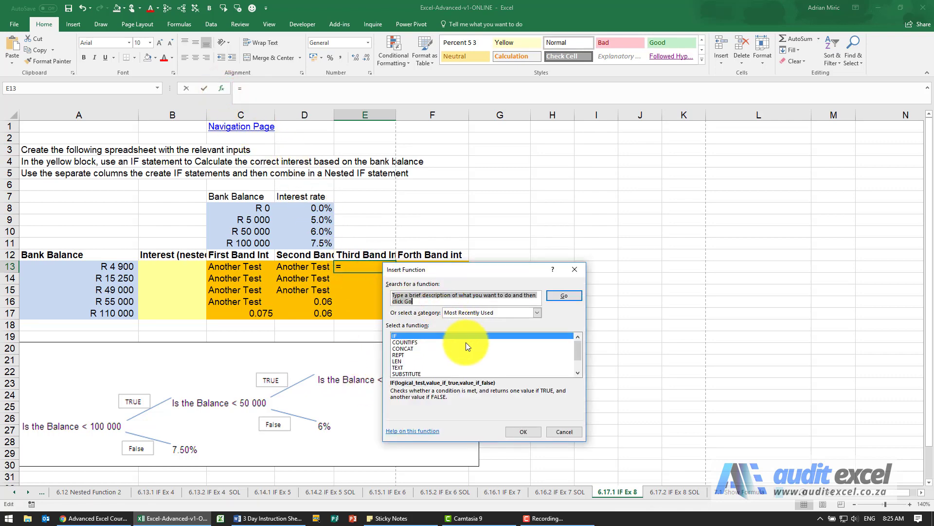
pyautogui.click(522, 432)
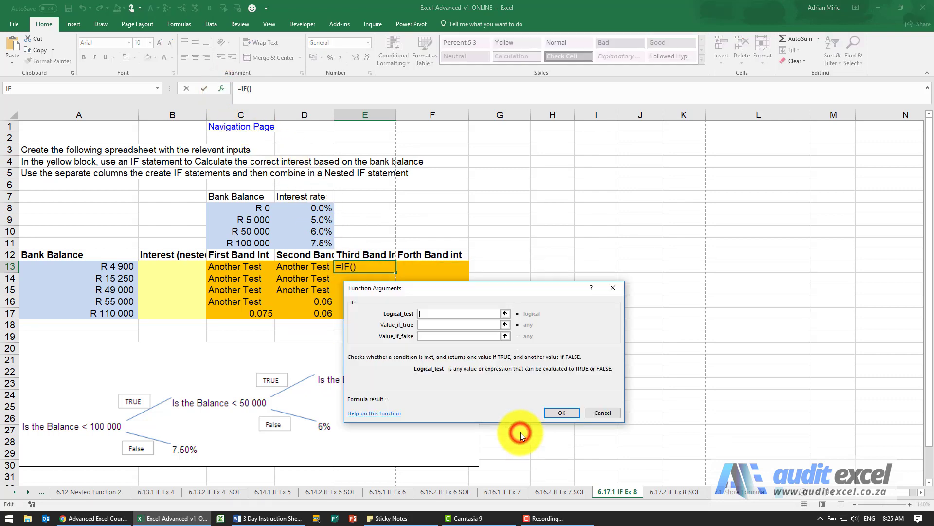
pyautogui.moveTo(561, 289); pyautogui.dragTo(620, 274)
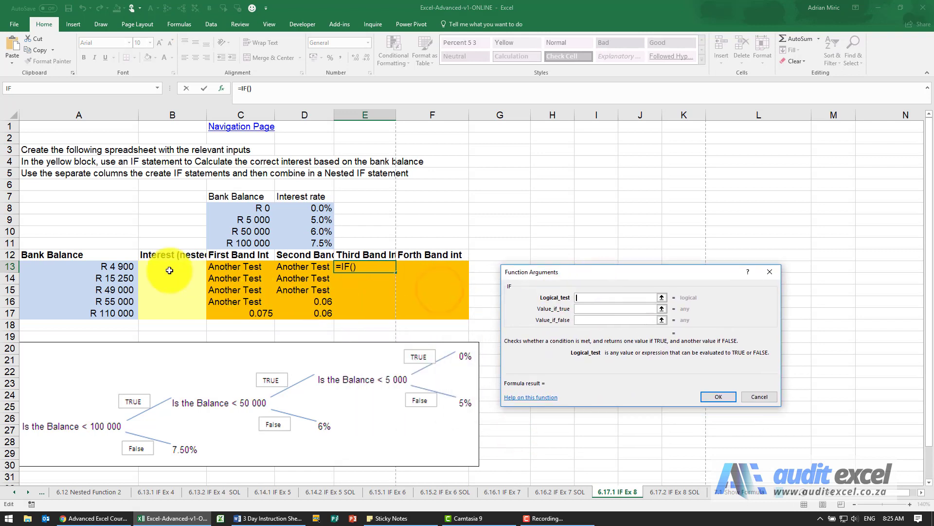
pyautogui.click(110, 265)
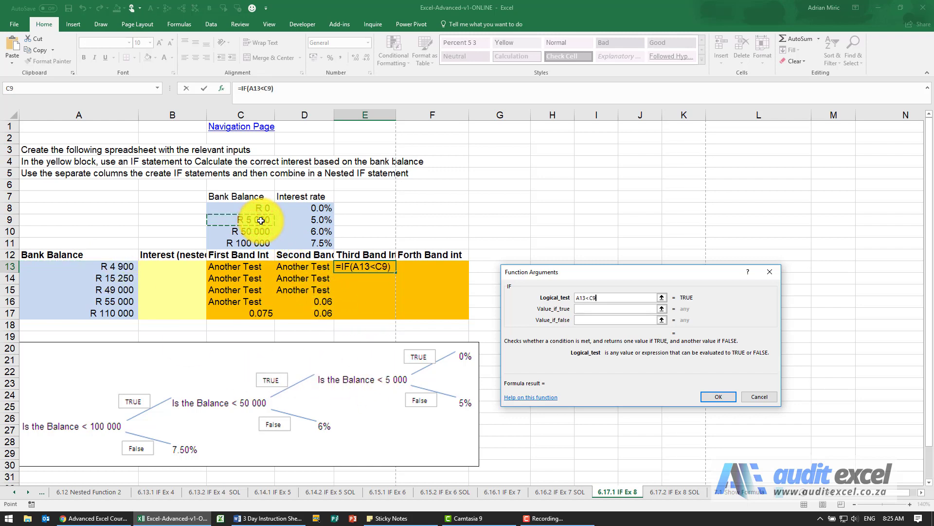
pyautogui.press('F4')
# Step: Complete E13's IF with $D$8 if true and $D$9 if false, and fill the formula down to E17
pyautogui.click(587, 309)
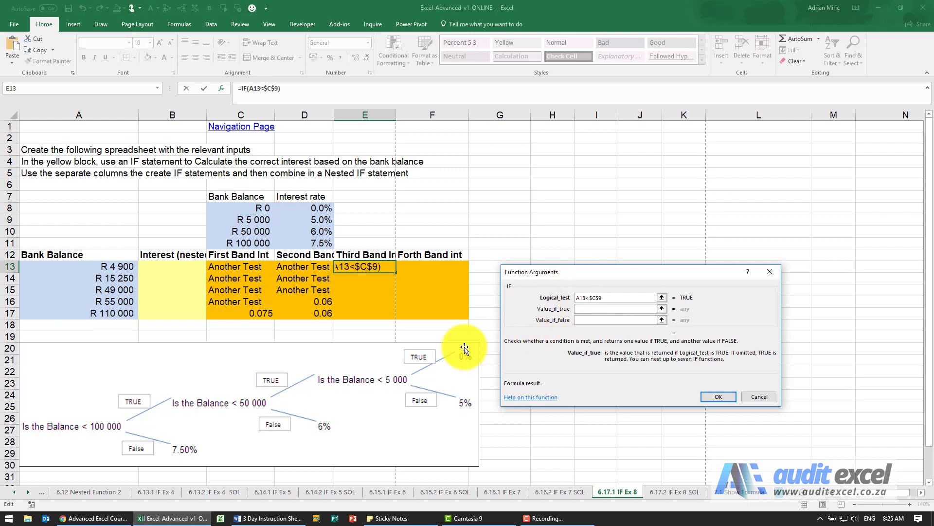
pyautogui.click(316, 208)
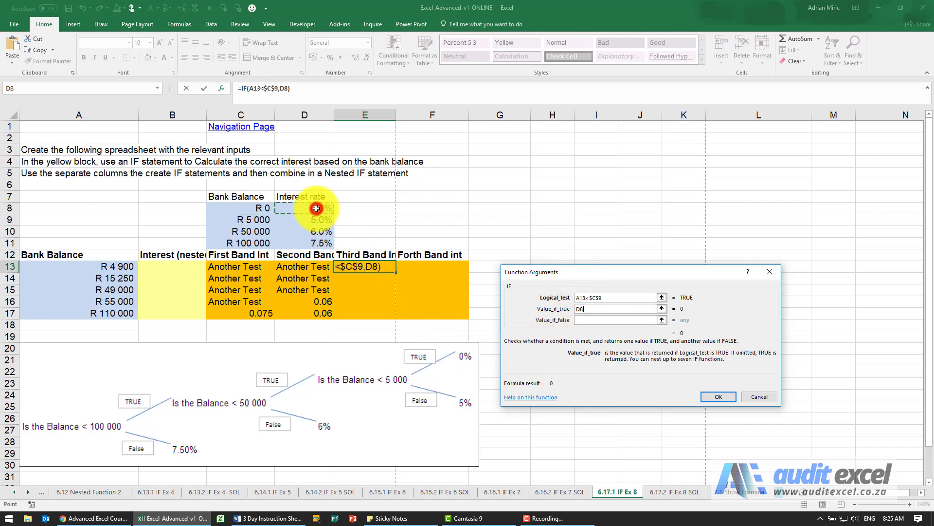
pyautogui.press('F4')
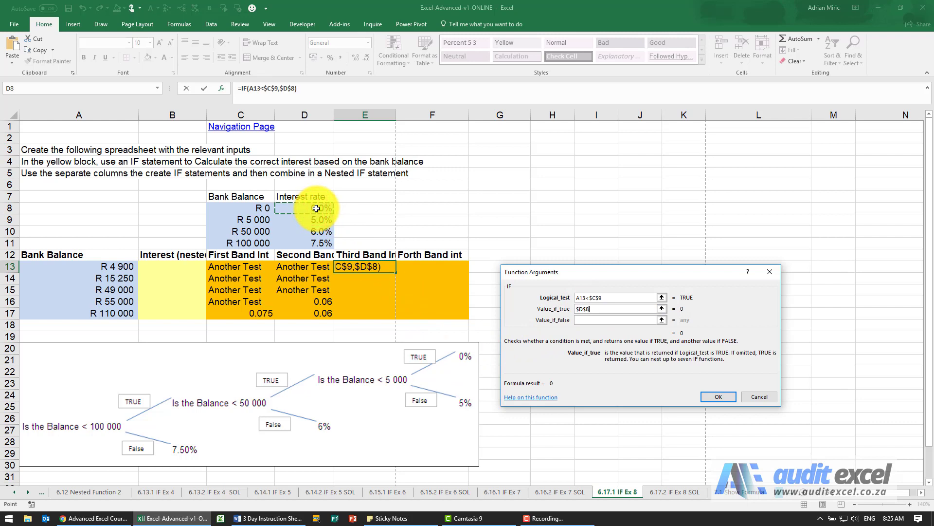
pyautogui.click(618, 320)
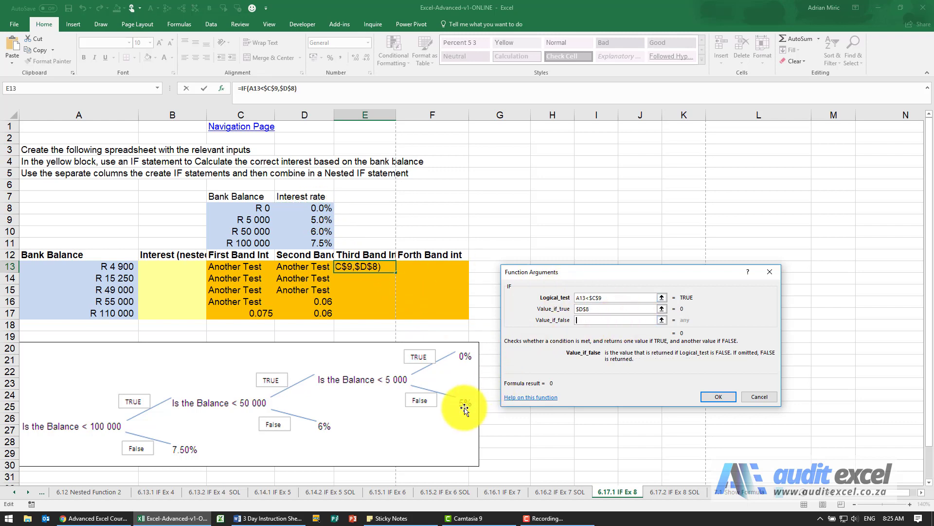
pyautogui.press('F4')
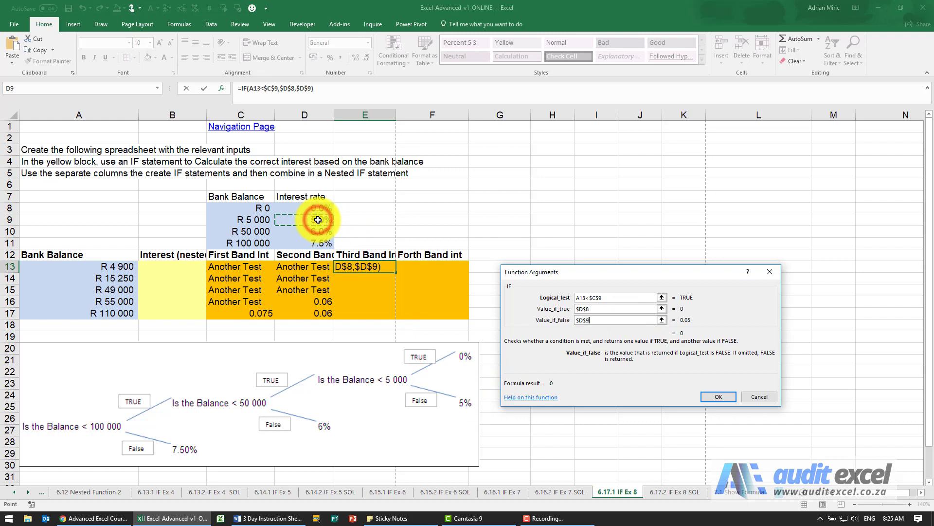
pyautogui.click(718, 397)
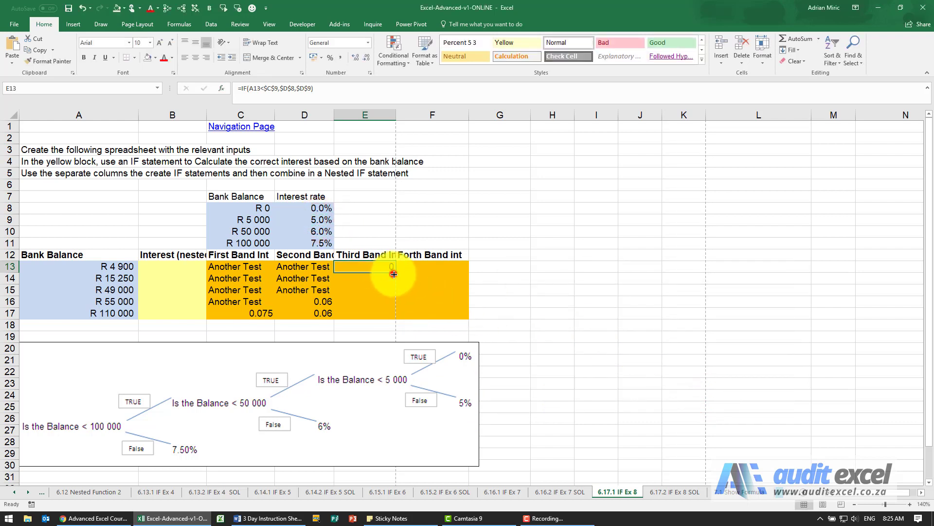
pyautogui.moveTo(393, 274); pyautogui.dragTo(394, 315)
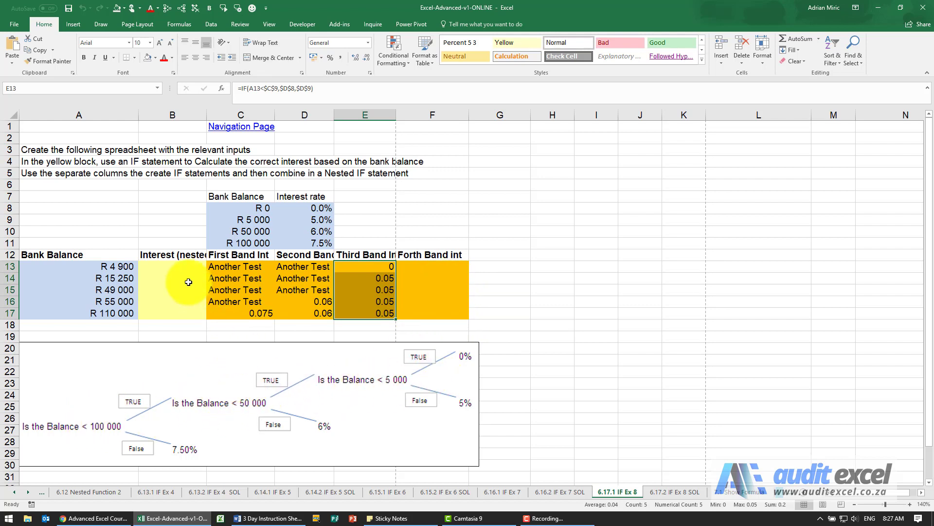
# Step: Copy the complete IF formula text from C13 and leave cell editing without changes
pyautogui.click(234, 269)
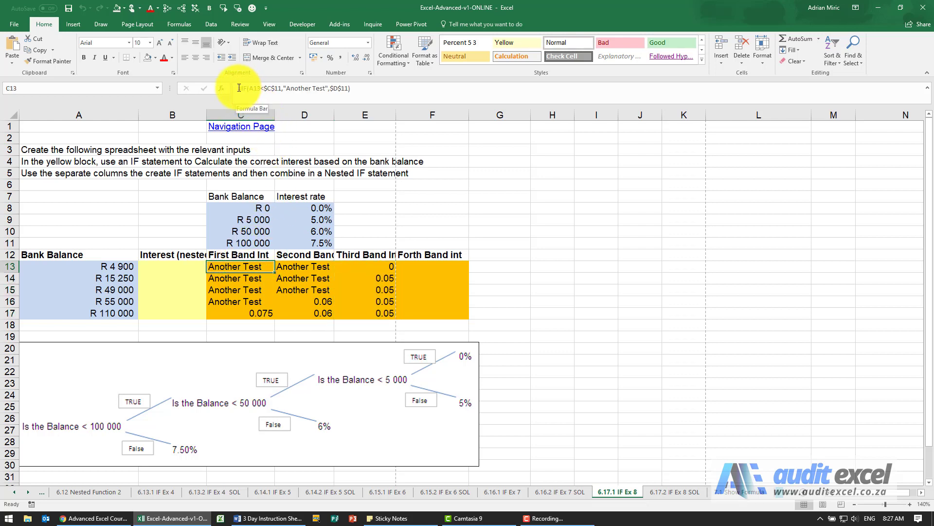
pyautogui.moveTo(238, 88); pyautogui.dragTo(365, 94)
pyautogui.hotkey('ctrl', 'c')
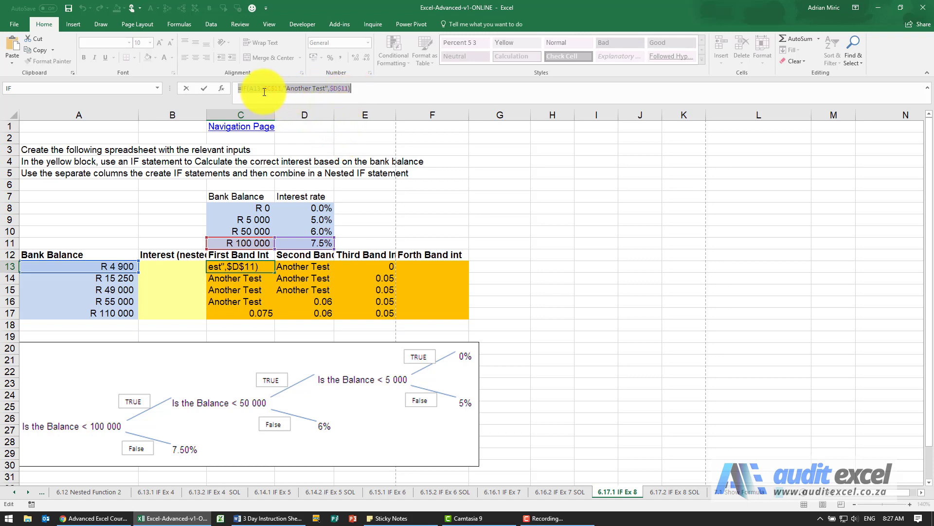
pyautogui.press('Escape')
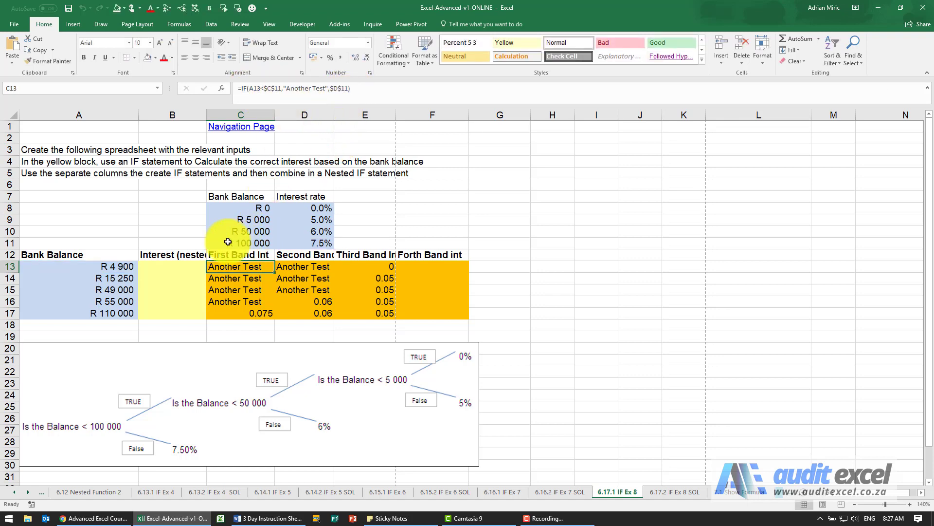
# Step: Paste the copied first-band IF formula into B13 and enter it
pyautogui.click(181, 266)
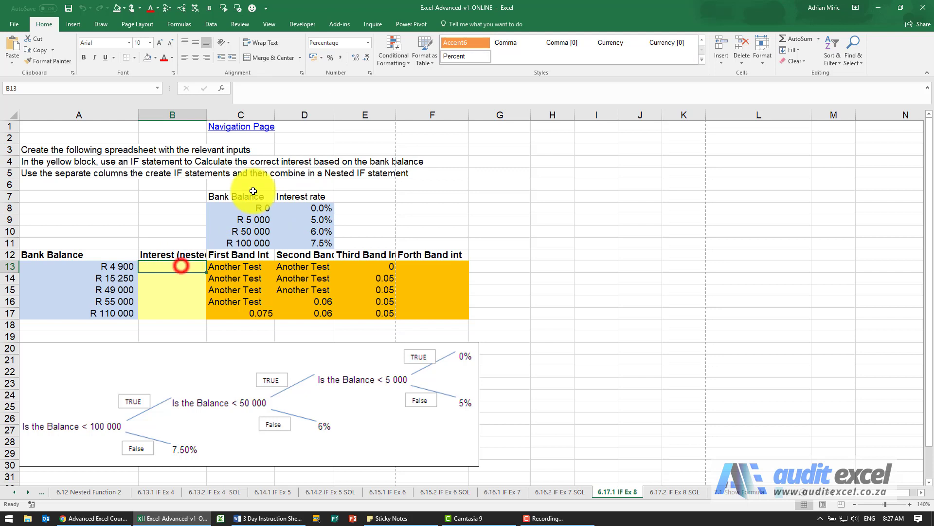
pyautogui.click(283, 92)
pyautogui.hotkey('ctrl', 'v')
pyautogui.hotkey('ctrl', 'Return')
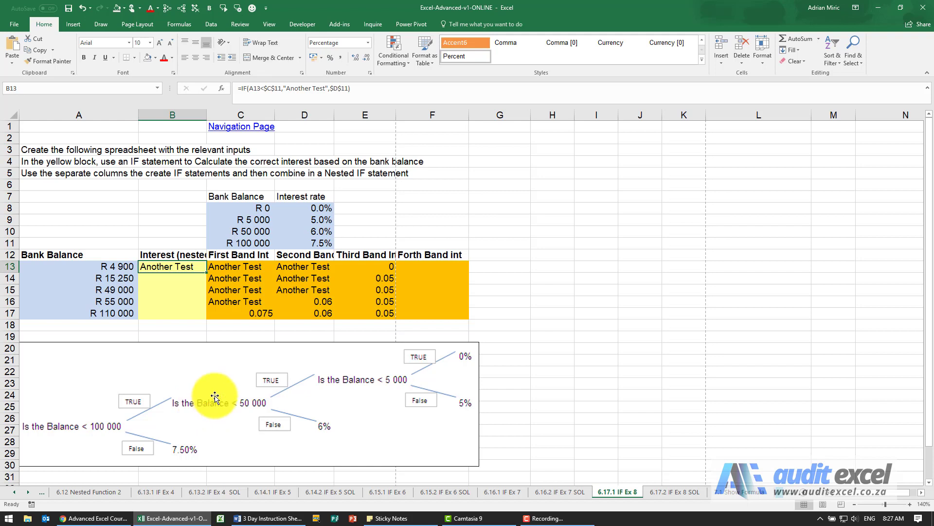
# Step: Copy D13's IF text without the equals sign and paste it over "Another Test" in B13's formula
pyautogui.click(300, 267)
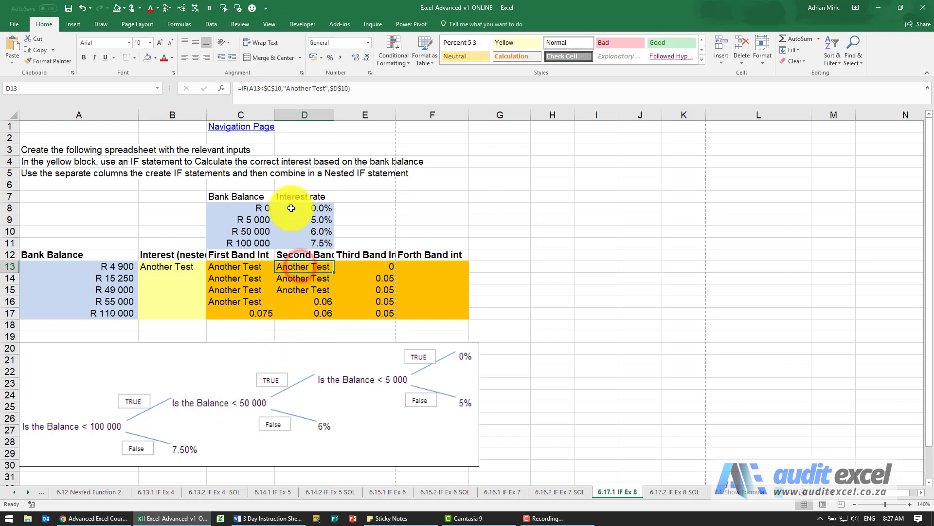
pyautogui.moveTo(242, 88); pyautogui.dragTo(359, 88)
pyautogui.hotkey('ctrl', 'c')
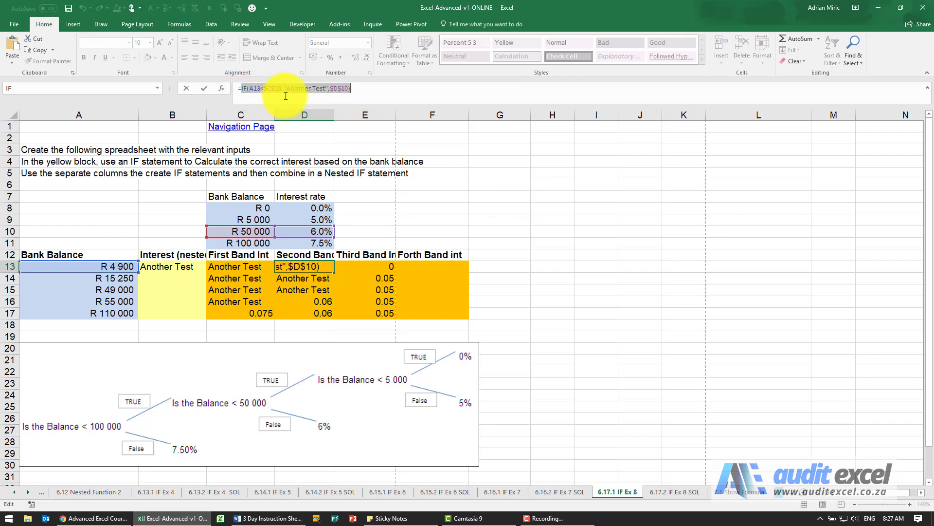
pyautogui.press('Escape')
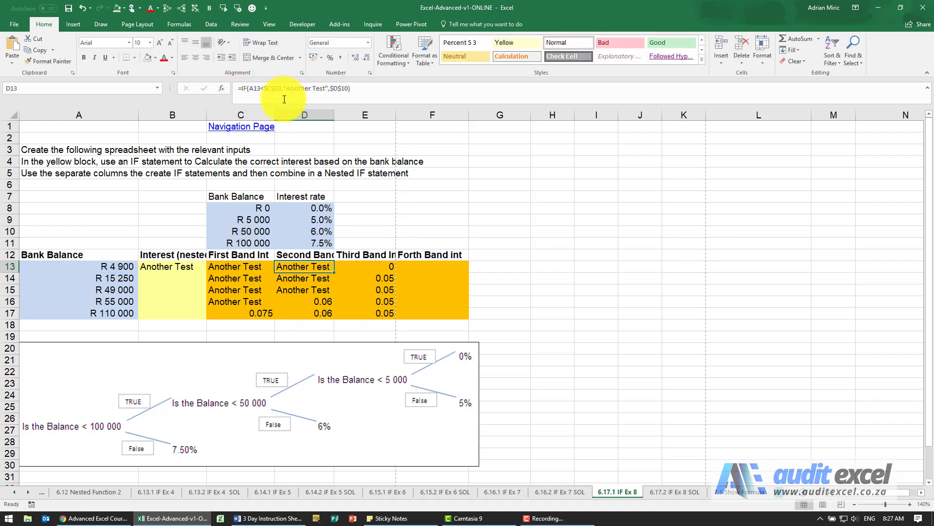
pyautogui.click(180, 267)
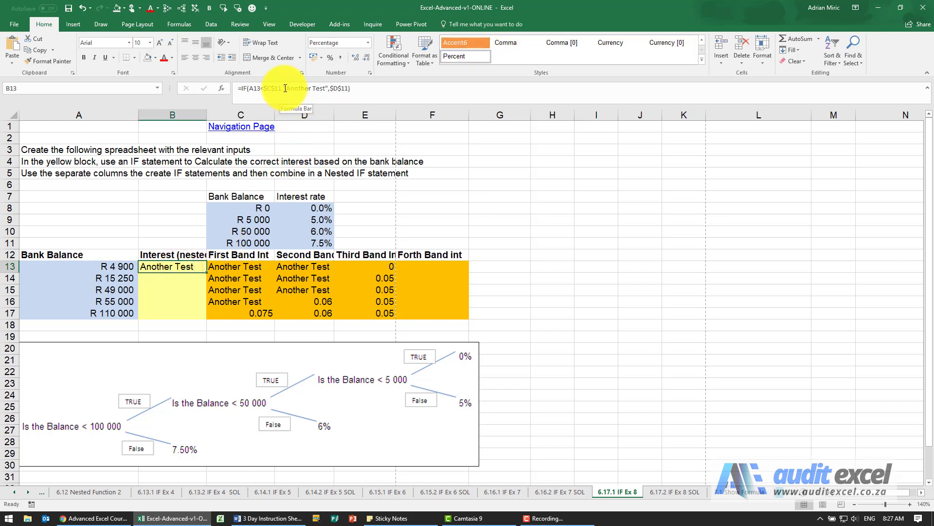
pyautogui.moveTo(285, 88); pyautogui.dragTo(327, 88)
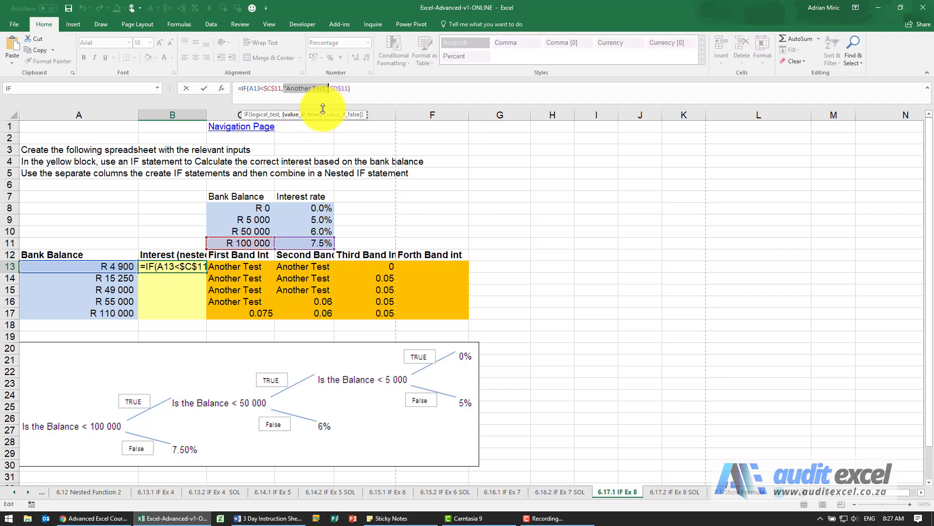
pyautogui.hotkey('ctrl', 'v')
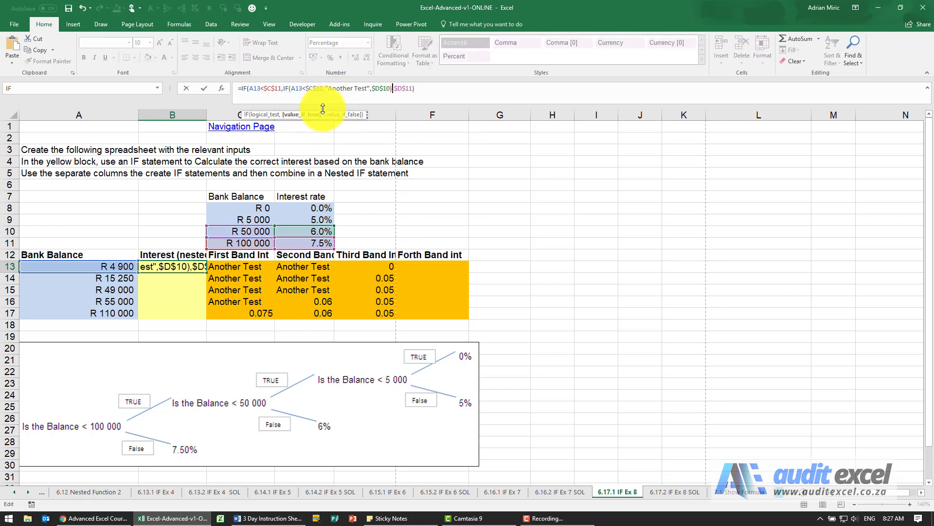
pyautogui.hotkey('ctrl', 'Return')
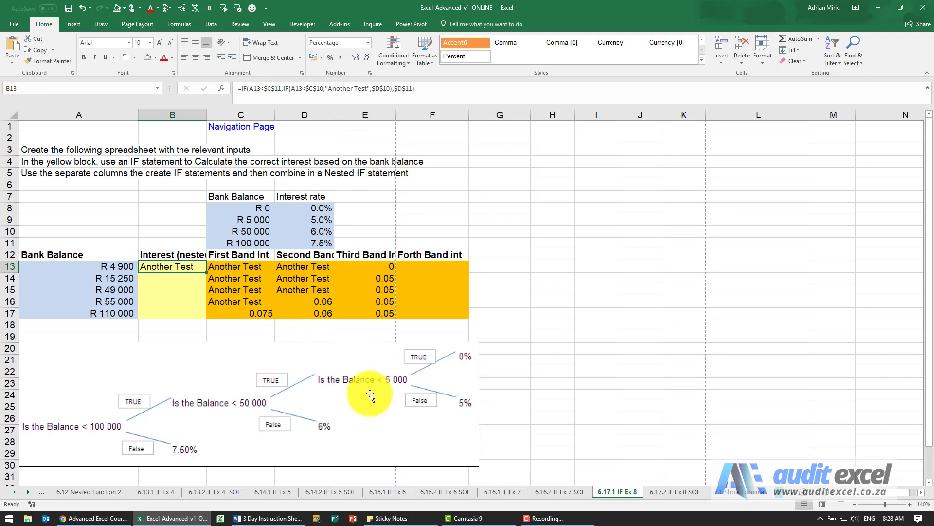
# Step: Replace the remaining "Another Test" in B13's nested formula with E13's IF text, copied without its equals sign
pyautogui.click(376, 263)
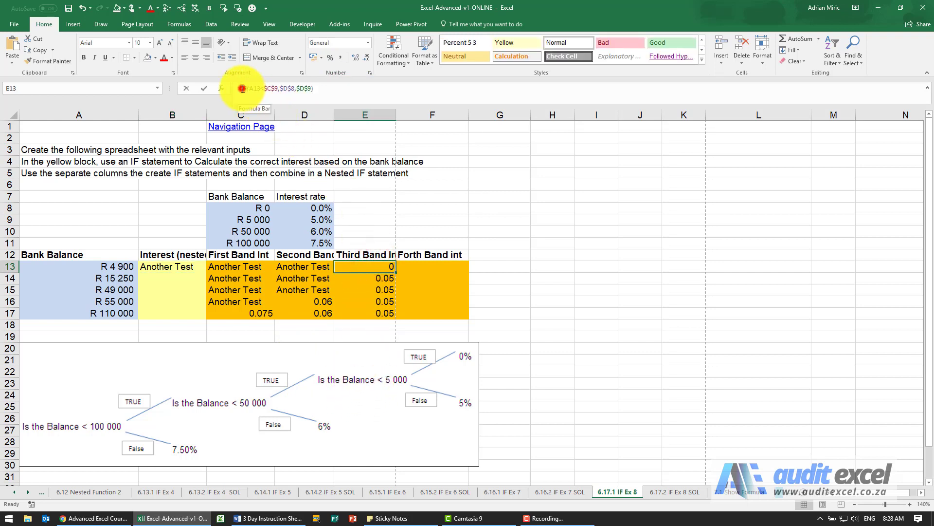
pyautogui.moveTo(241, 88); pyautogui.dragTo(314, 87)
pyautogui.hotkey('ctrl', 'c')
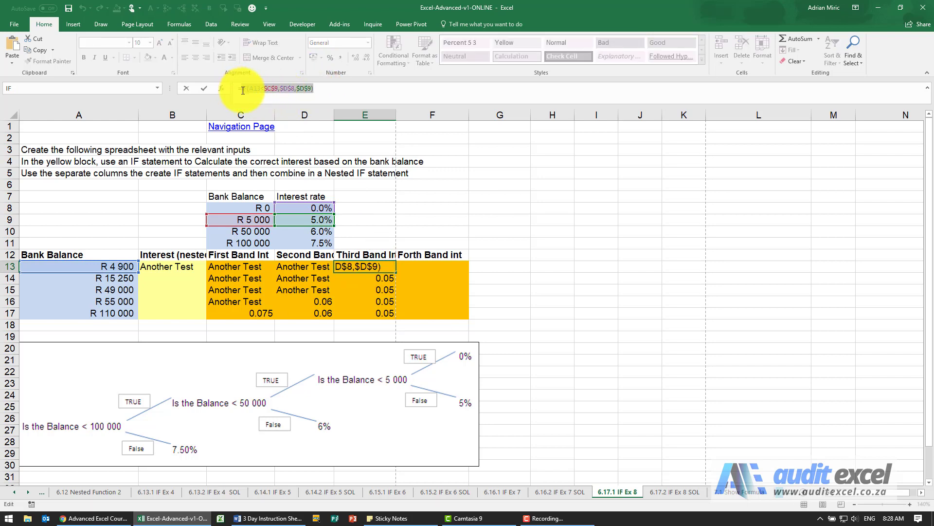
pyautogui.press('Escape')
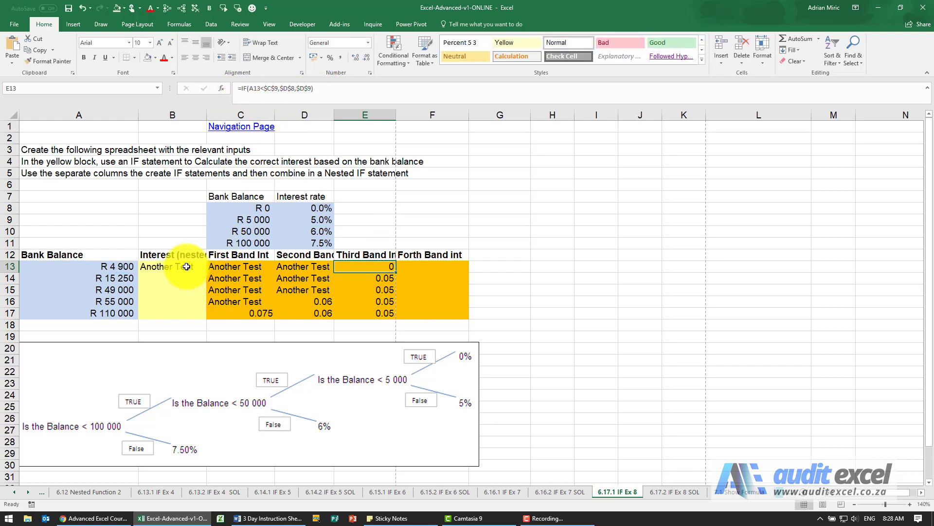
pyautogui.click(187, 266)
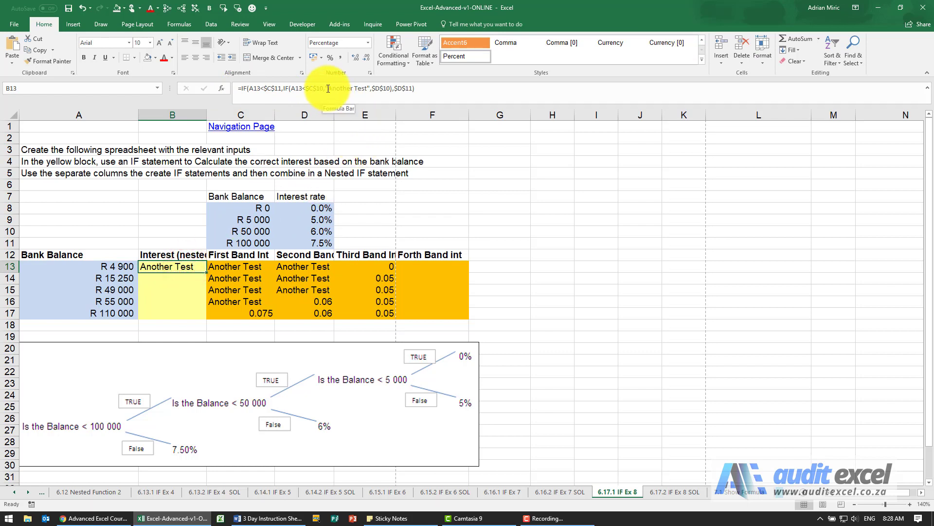
pyautogui.moveTo(326, 88); pyautogui.dragTo(373, 97)
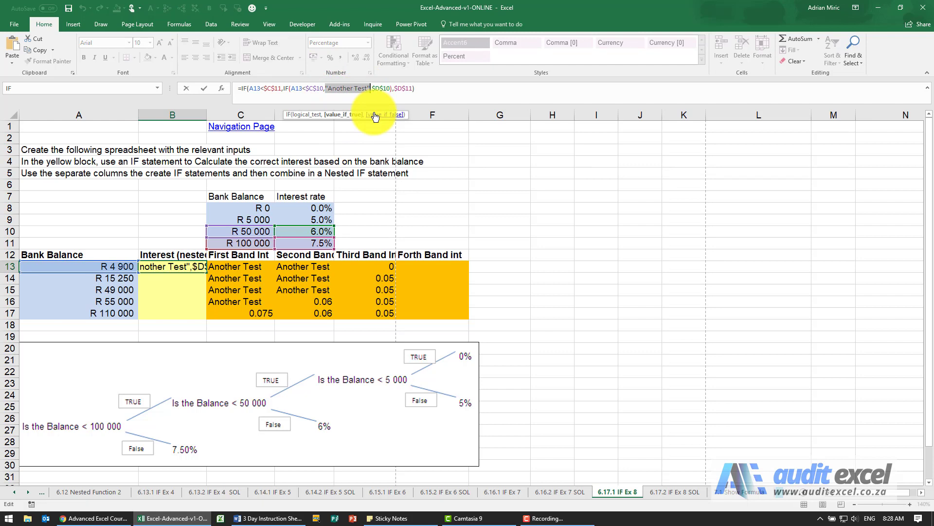
pyautogui.hotkey('ctrl', 'v')
pyautogui.hotkey('ctrl', 'Return')
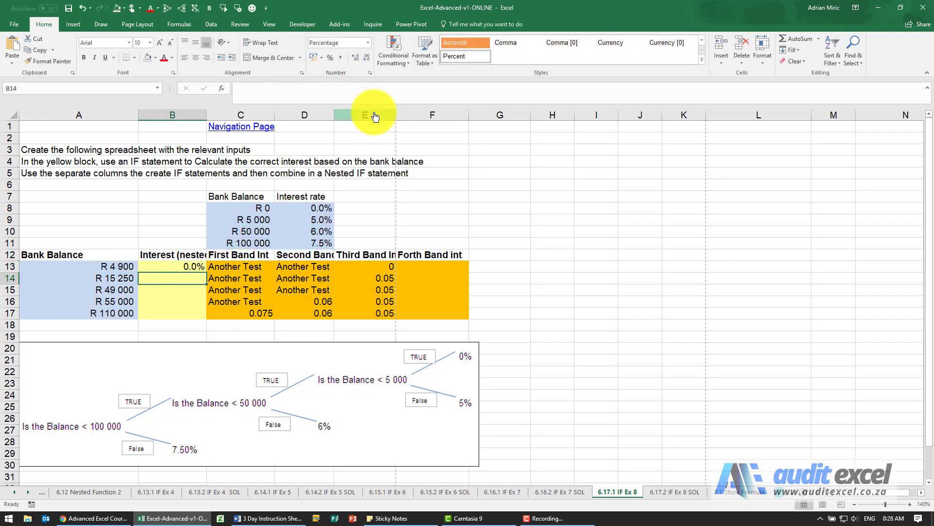
# Step: Copy B13's nested IF formula down through B17
pyautogui.hotkey('shift', 'Down')
pyautogui.hotkey('shift', 'Down')
pyautogui.hotkey('shift', 'Down')
pyautogui.hotkey('shift', 'Down')
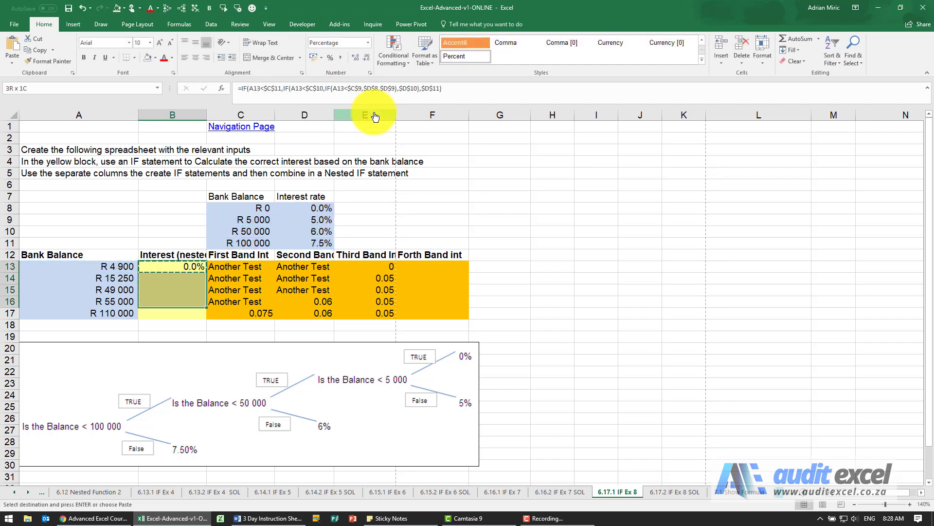
pyautogui.press('Return')
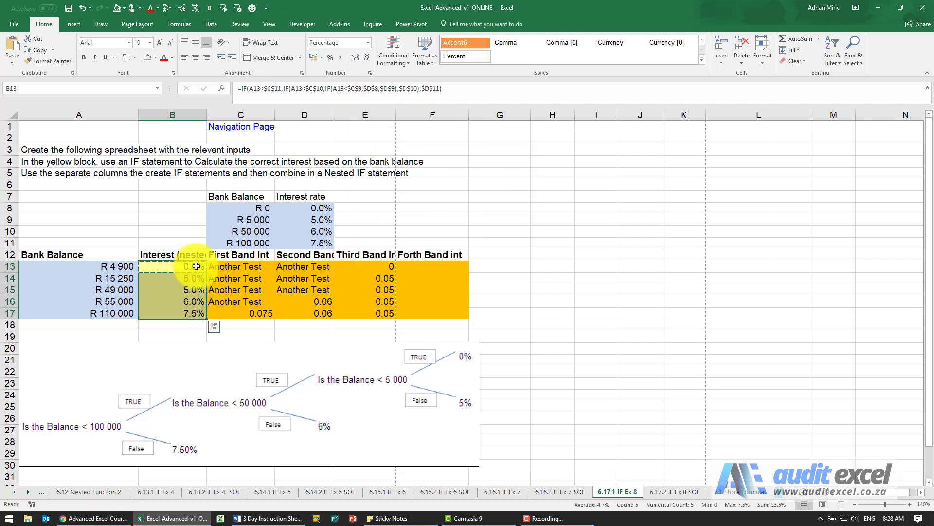
# Step: Review the separate band formulas against B13's nested IF, and clear the contents of C13:F17
pyautogui.click(230, 267)
pyautogui.click(282, 267)
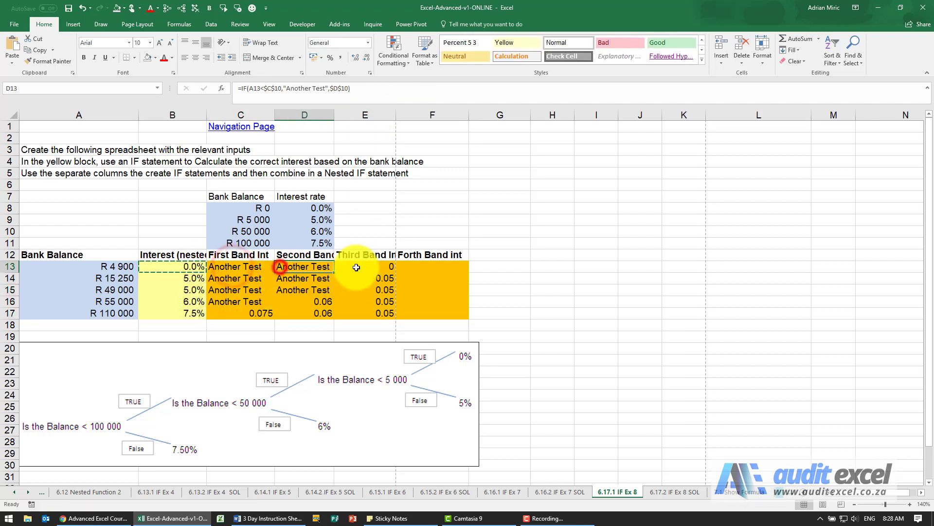
pyautogui.click(360, 268)
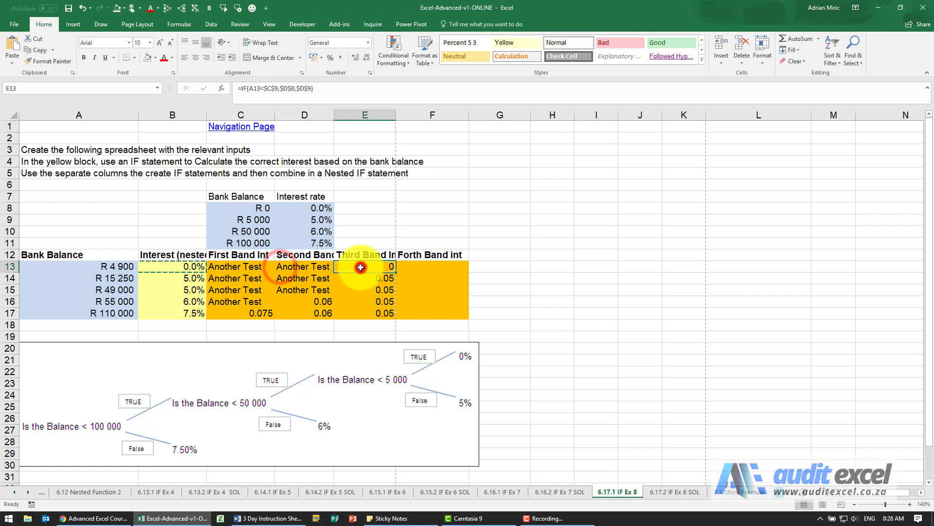
pyautogui.click(190, 266)
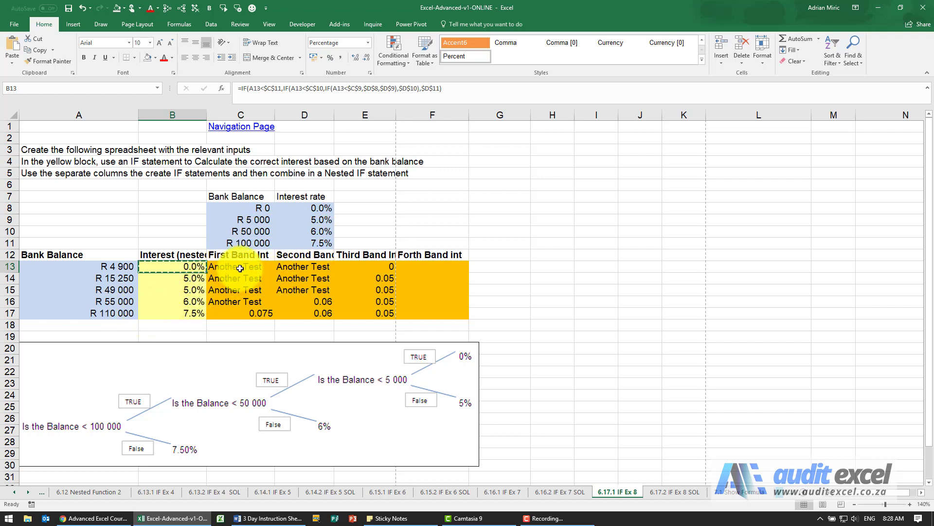
pyautogui.moveTo(240, 268); pyautogui.dragTo(396, 314)
pyautogui.press('Delete')
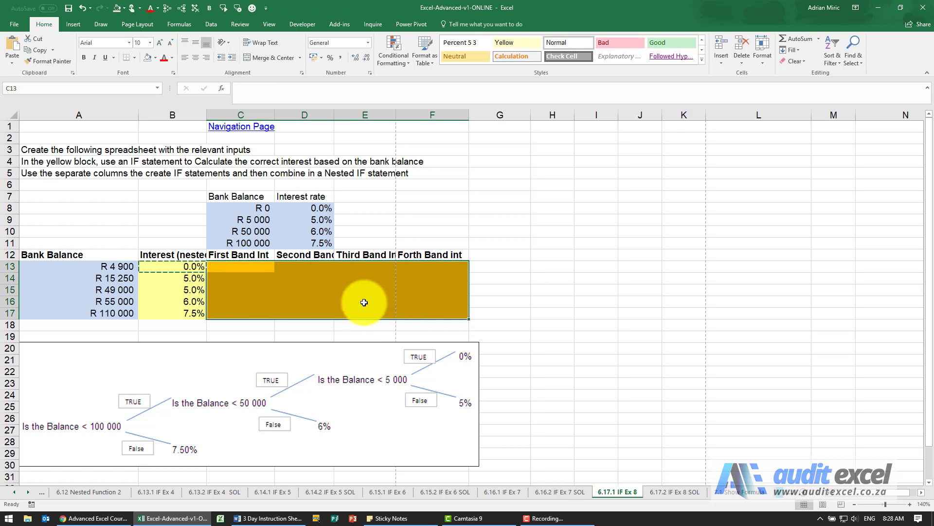